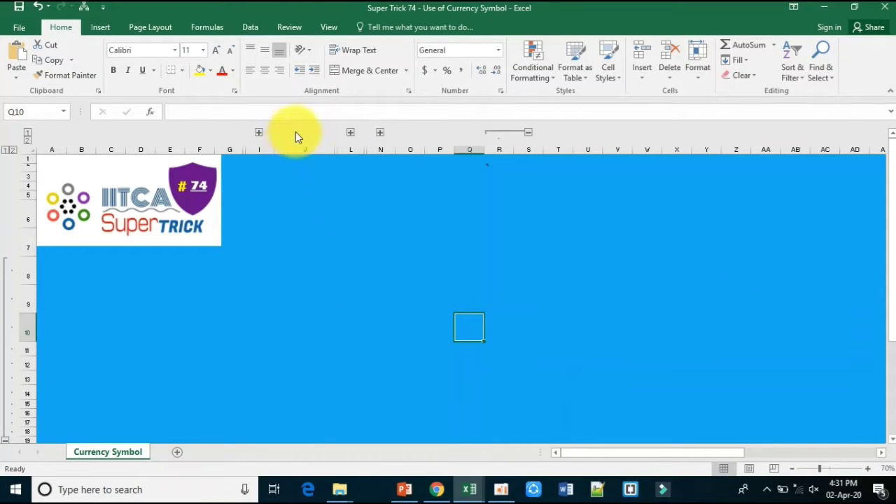
- Expand the collapsed column groups to show the Rupee title and the values in columns H and K
click(259, 133)
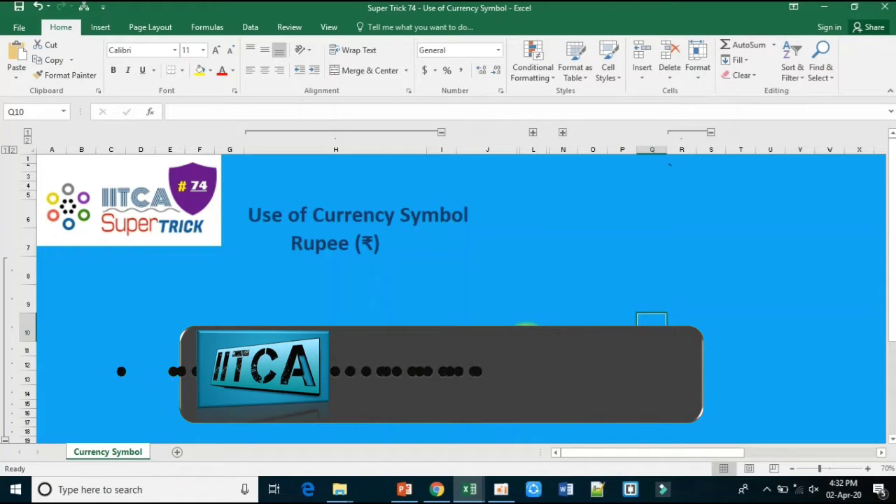
click(534, 133)
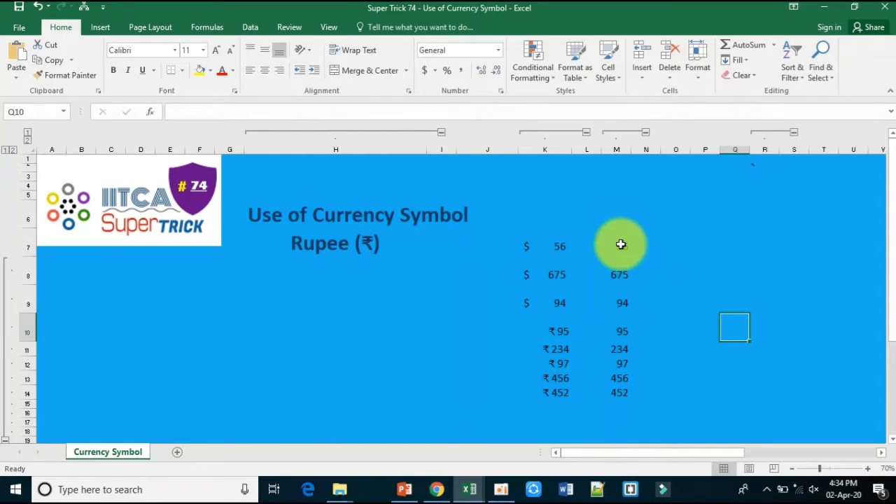
- Format M7:M14 as Currency with the ₹ Hindi symbol through Format Cells
drag(622, 243, 623, 387)
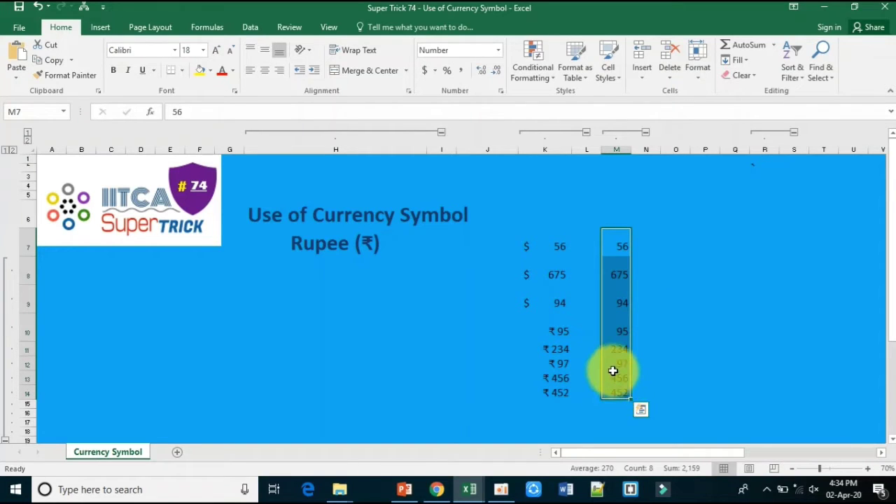
right_click(613, 371)
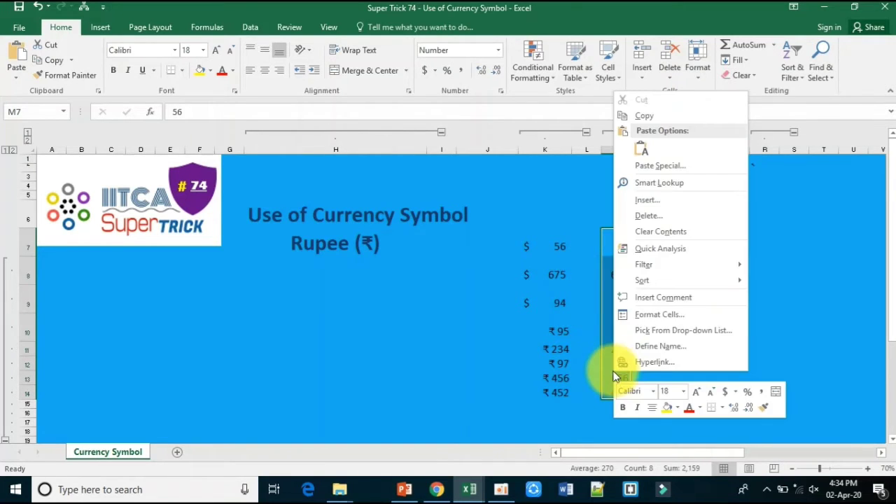
click(642, 314)
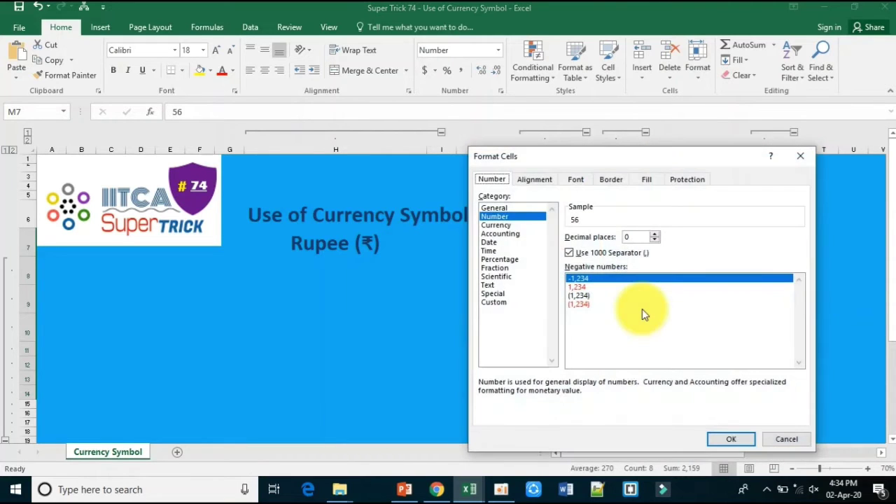
click(499, 224)
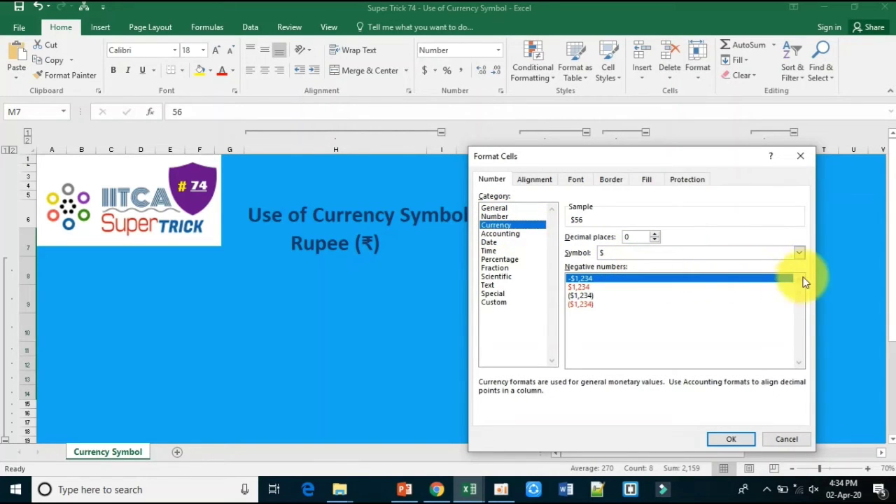
click(800, 252)
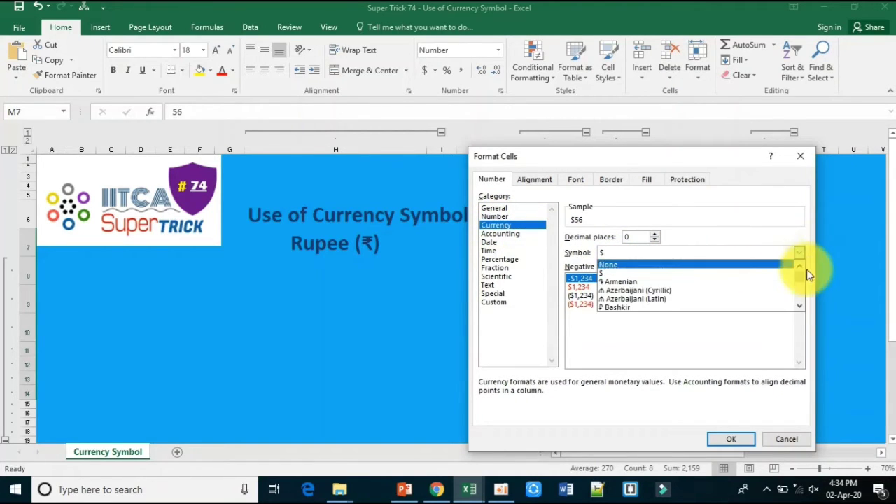
drag(801, 280, 803, 306)
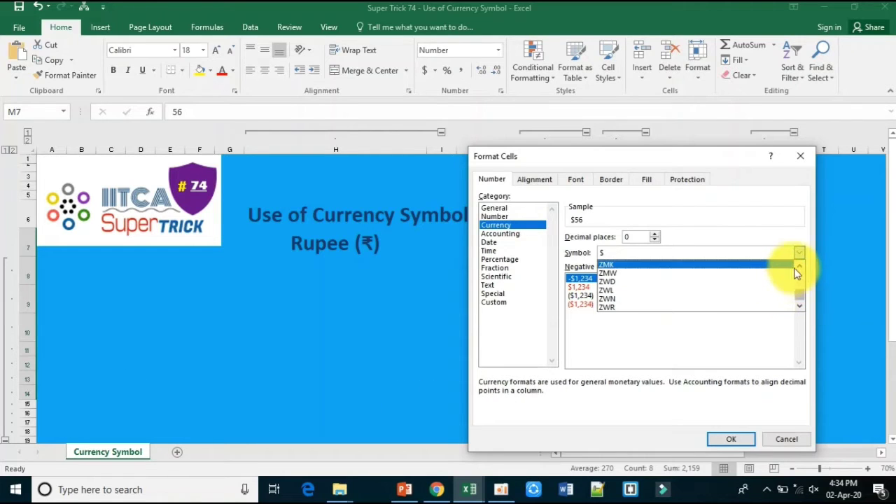
drag(799, 264, 795, 281)
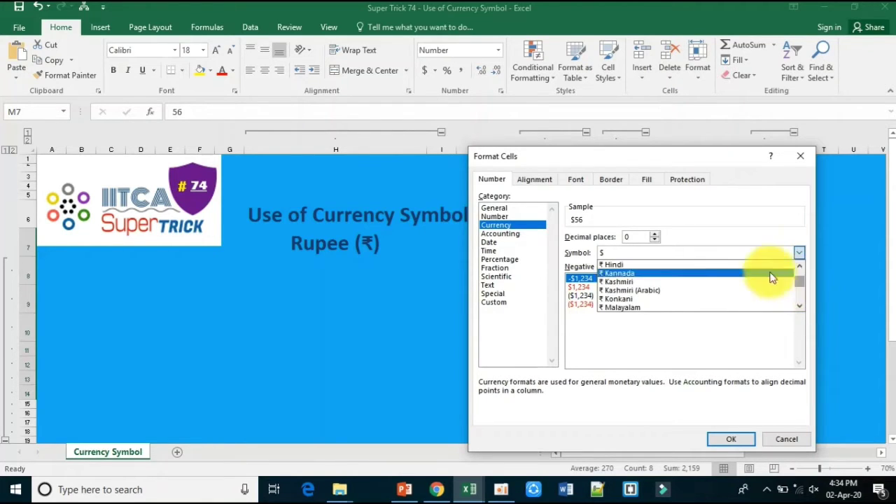
click(682, 263)
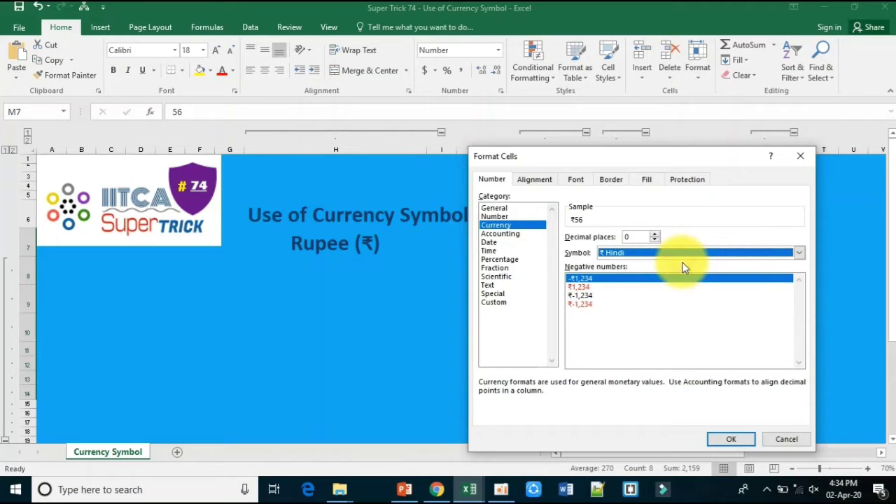
click(730, 439)
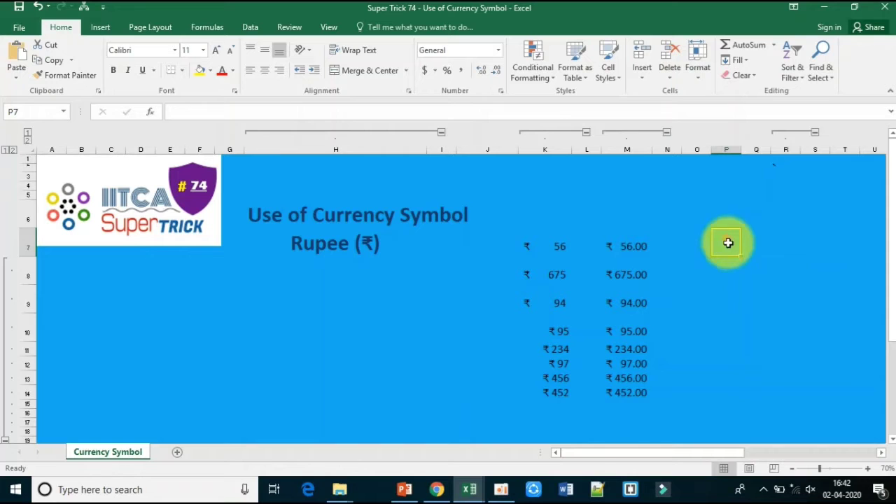
- Select the empty range P7:P14
drag(727, 240, 718, 390)
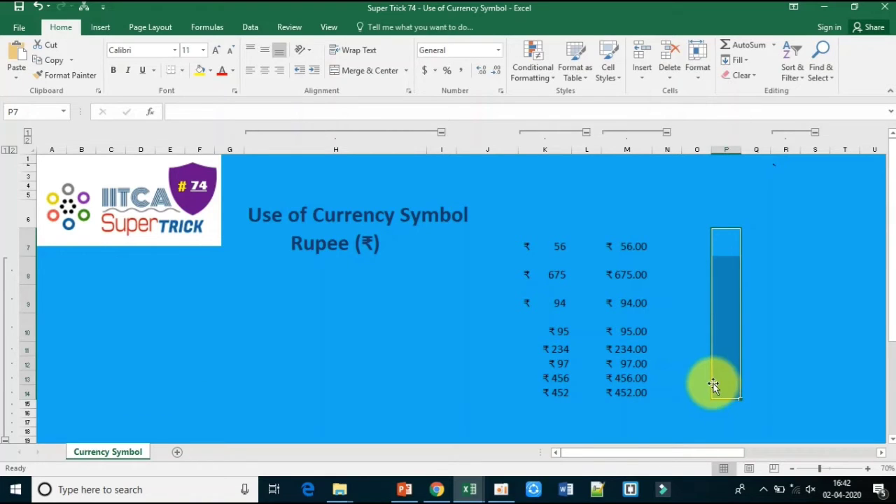
- Give P7:P14 the custom number format ₹General, then select P7
key(ctrl+1)
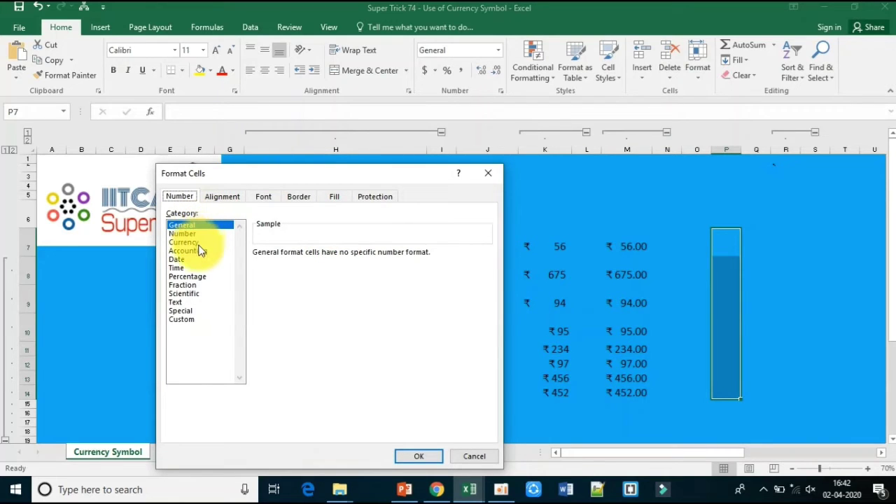
click(200, 319)
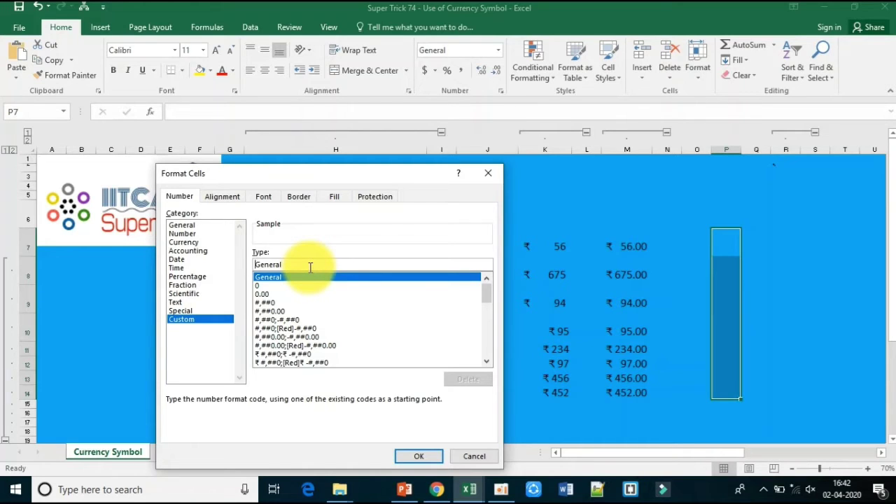
text(₹)
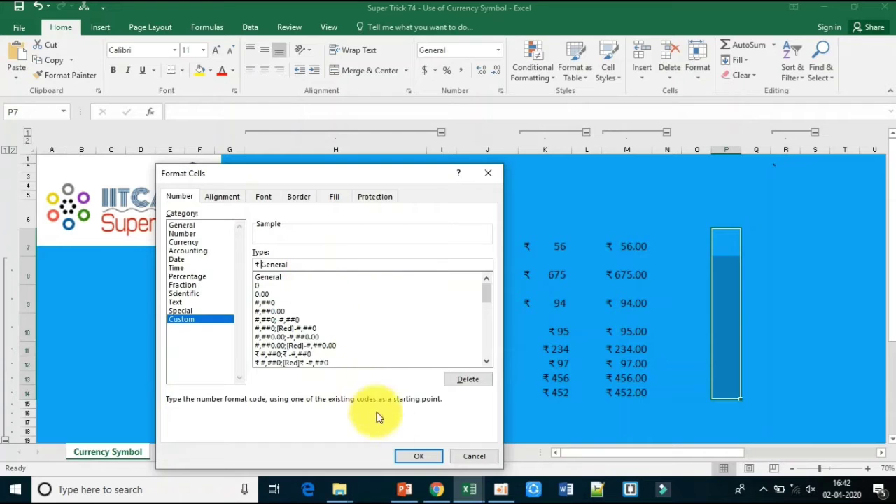
click(417, 461)
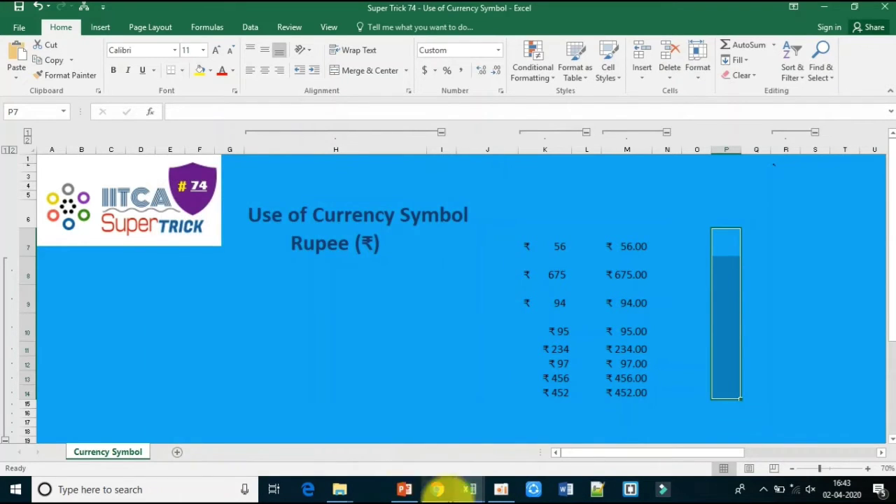
click(722, 245)
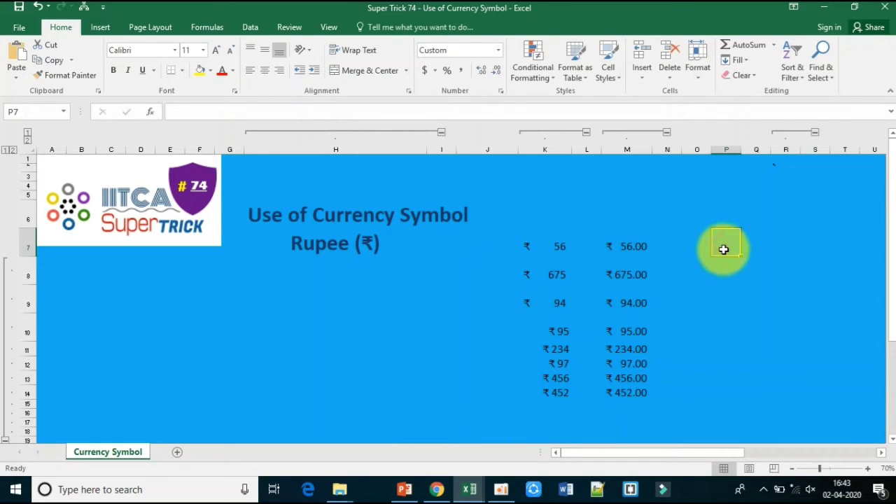
- Enter 56, 44, 332 and 5456 into P7:P10
text(56)
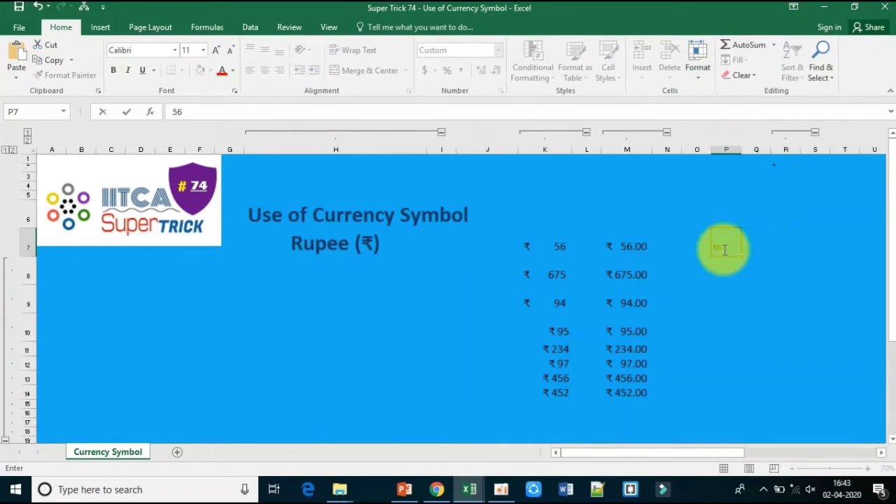
key(Return)
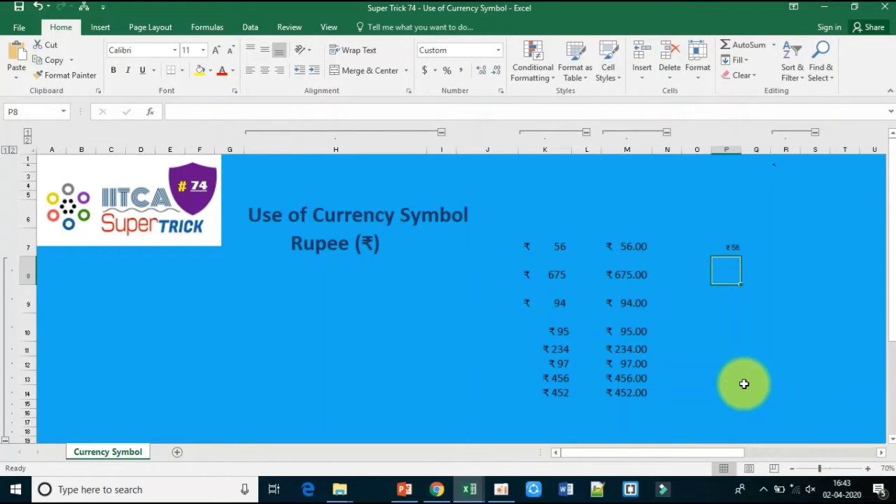
text(44)
key(Return)
text(332)
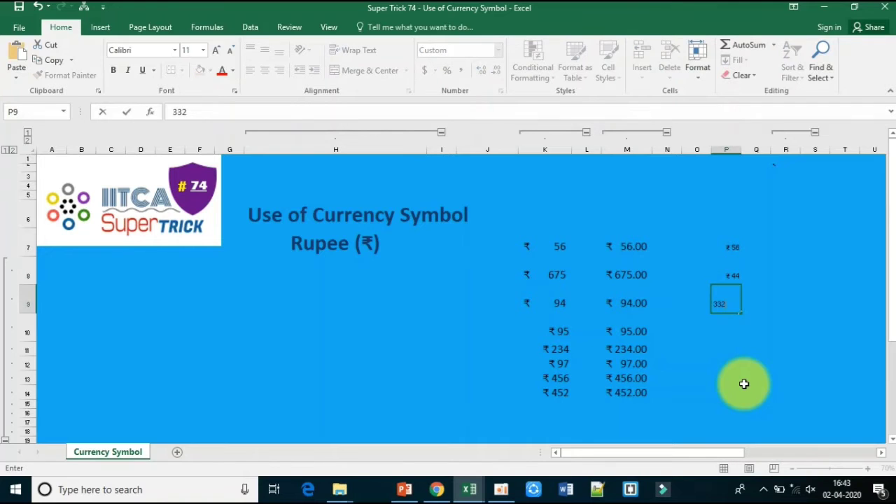
key(Return)
text(5456)
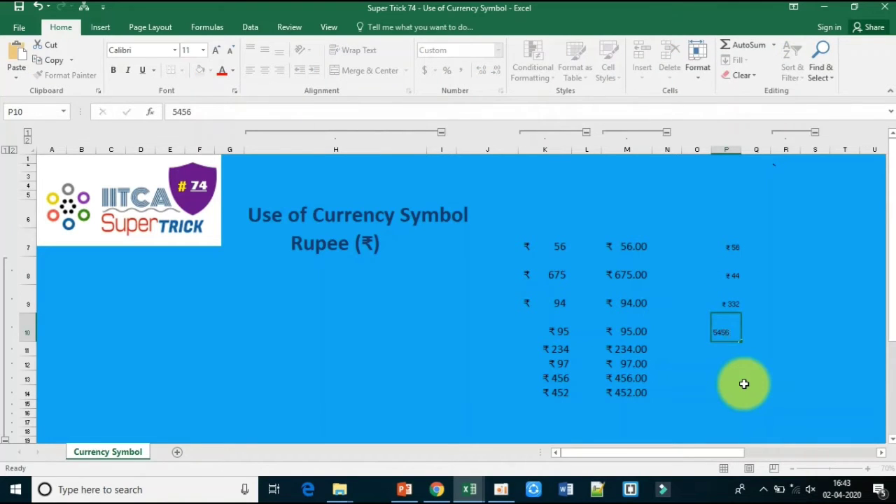
key(Return)
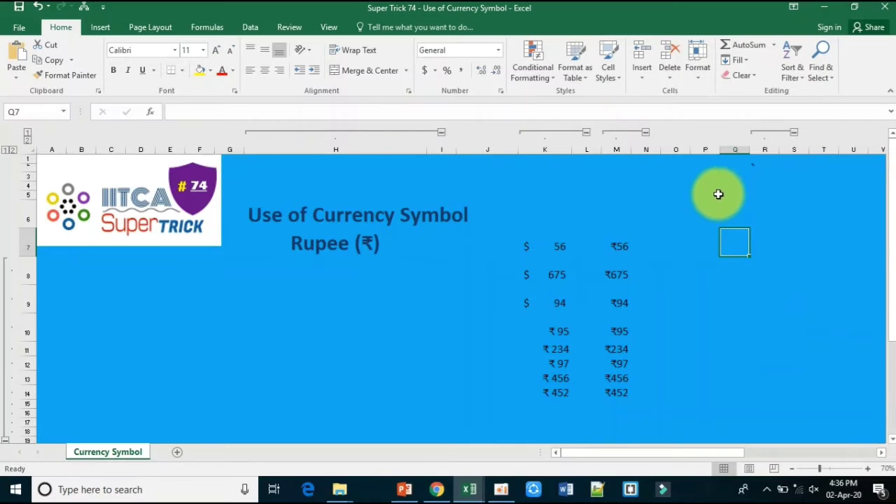
- Apply the £ English (United Kingdom) Accounting format to M7:M14 and autofit column M
drag(622, 246, 610, 386)
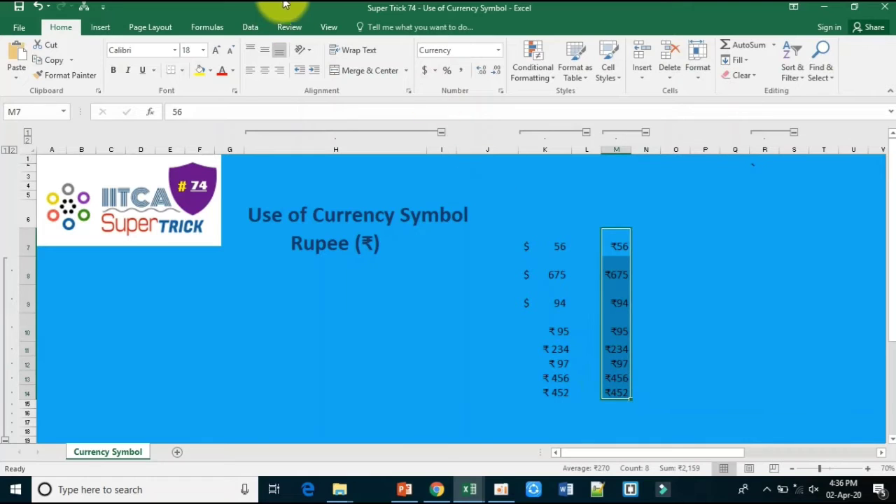
click(434, 70)
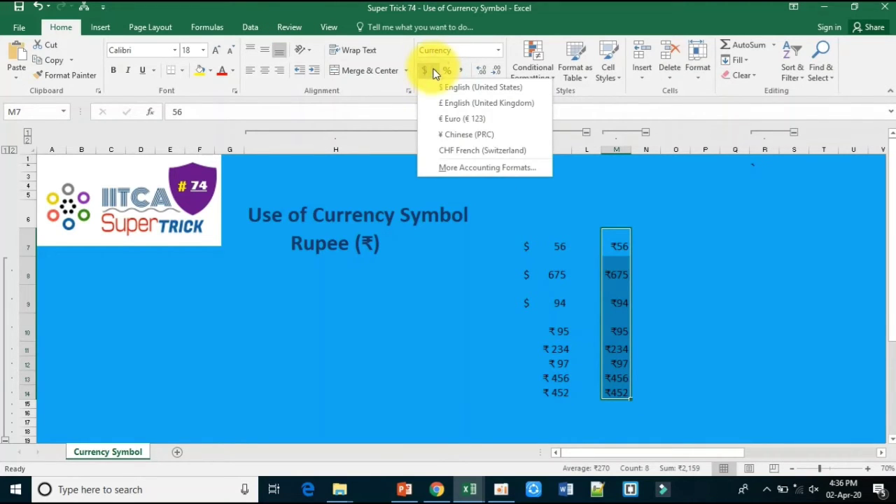
click(456, 103)
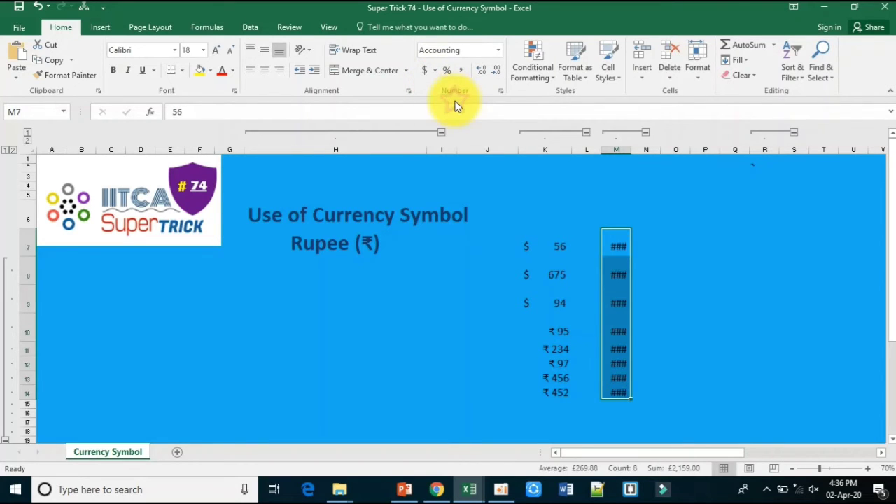
double_click(628, 149)
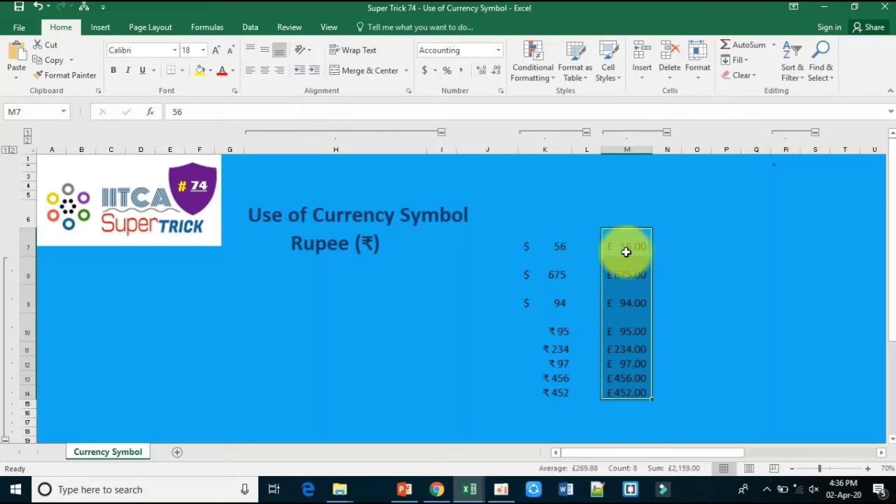
drag(624, 243, 626, 241)
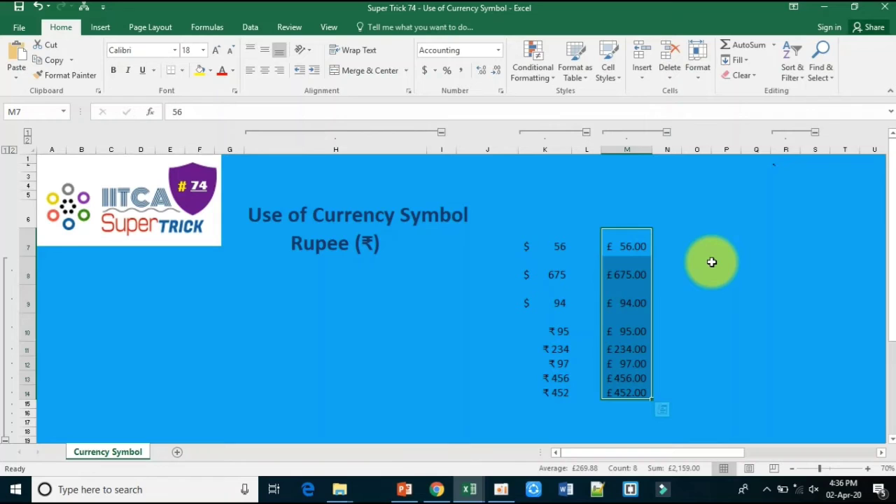
- Search the Start menu for 'currency' to find Change the way currency is displayed
key(super)
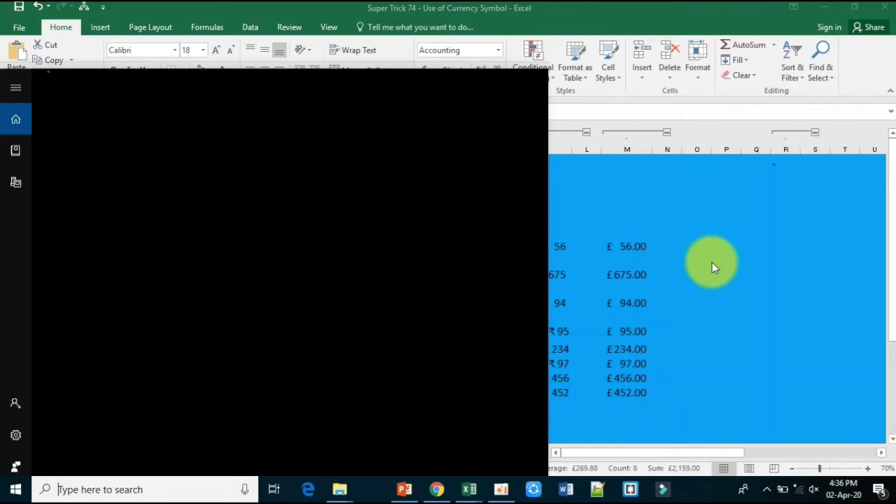
text(currency)
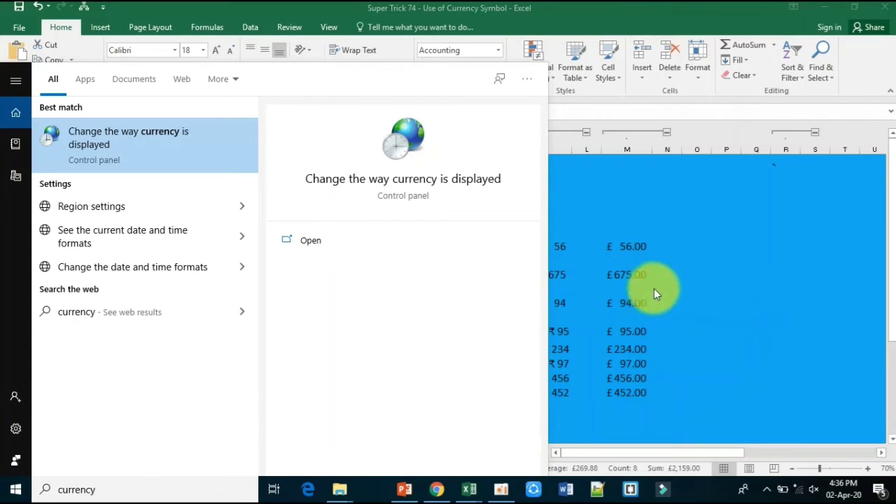
- Open the Region settings and scroll the Format list up to English (India)
click(186, 134)
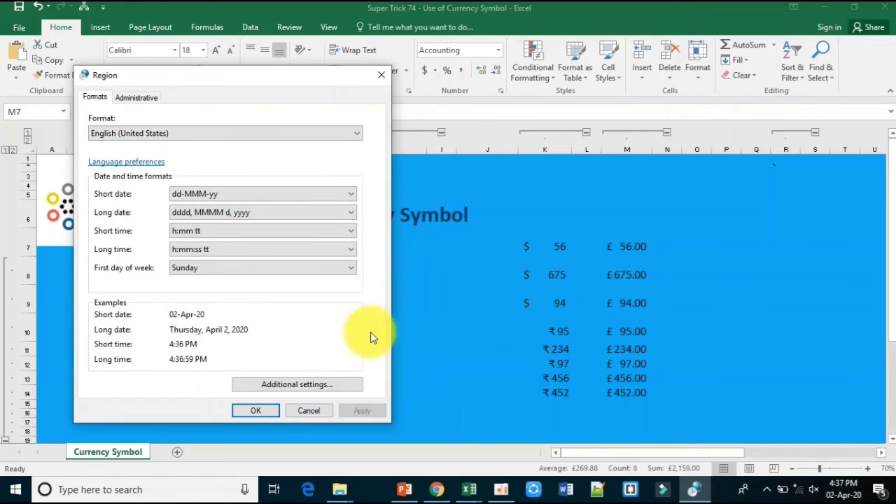
click(358, 128)
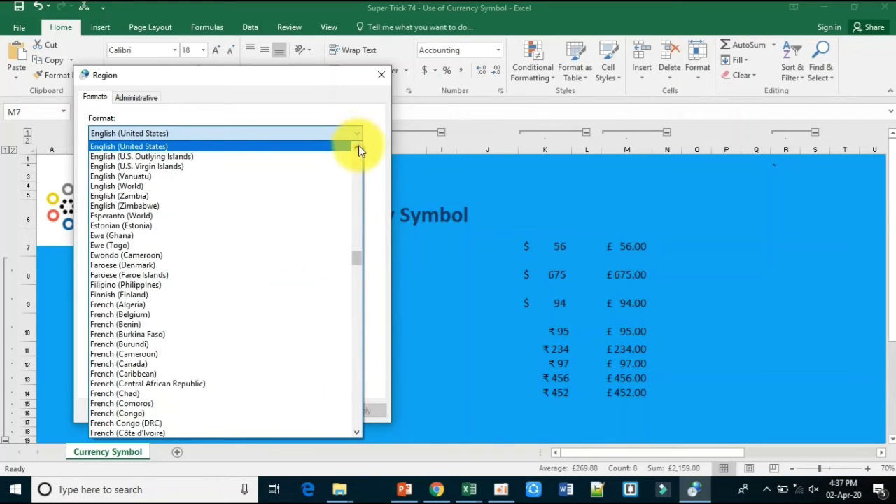
click(359, 147)
click(359, 148)
click(359, 149)
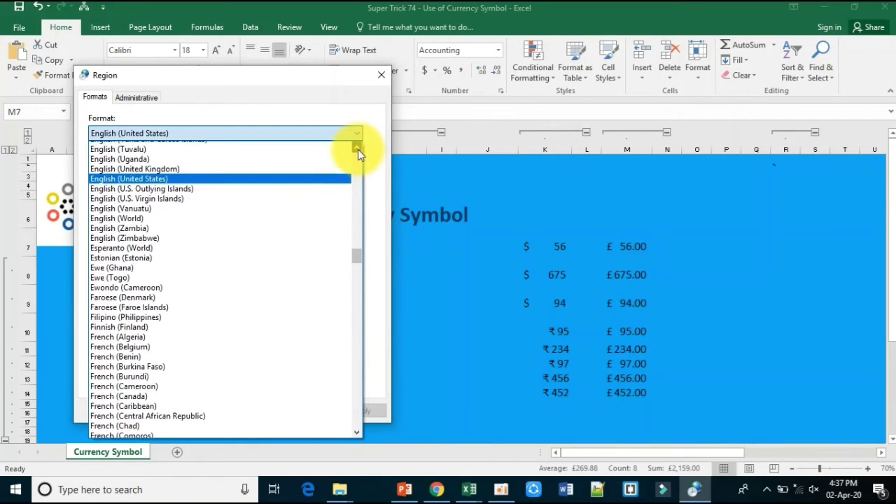
click(357, 149)
click(358, 149)
click(358, 149)
click(358, 149)
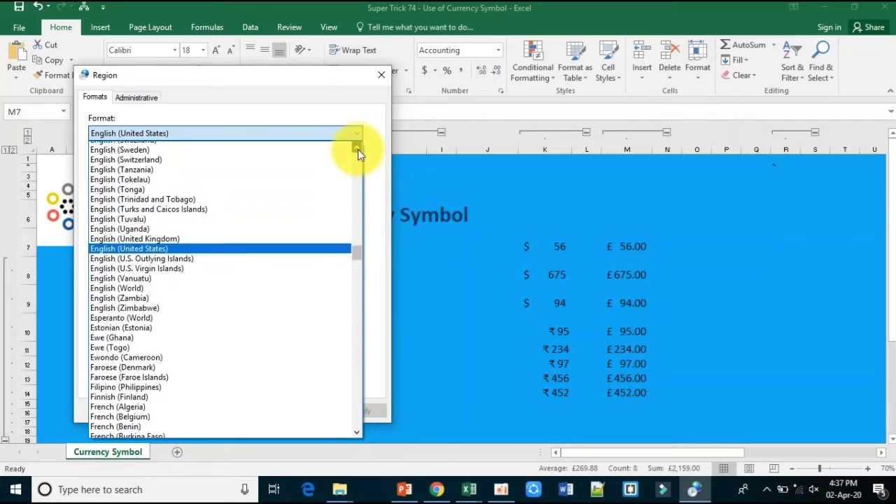
click(358, 149)
click(358, 149)
click(357, 149)
click(358, 150)
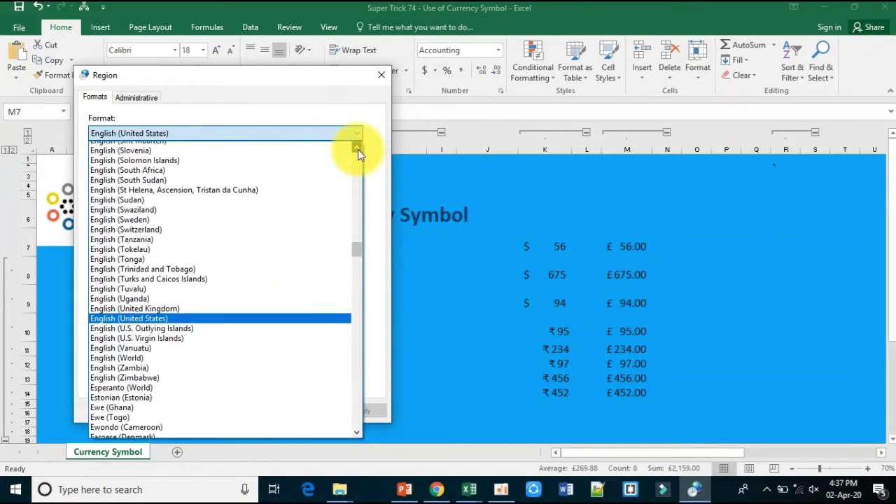
click(358, 150)
click(358, 149)
click(358, 149)
click(358, 149)
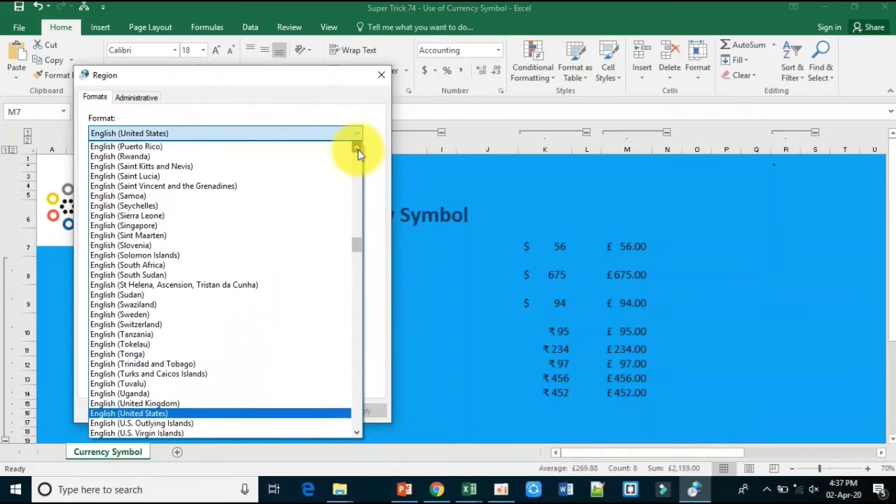
click(358, 149)
click(357, 149)
click(358, 149)
click(358, 149)
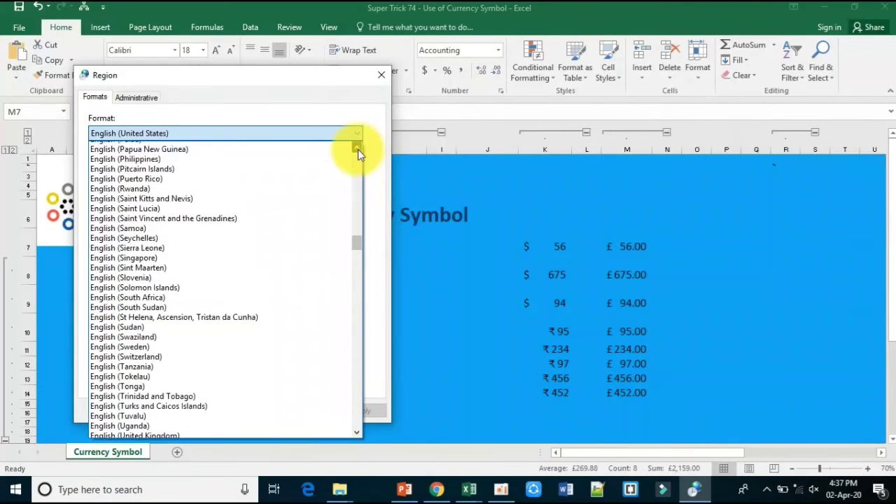
click(358, 149)
click(358, 149)
click(358, 149)
click(358, 149)
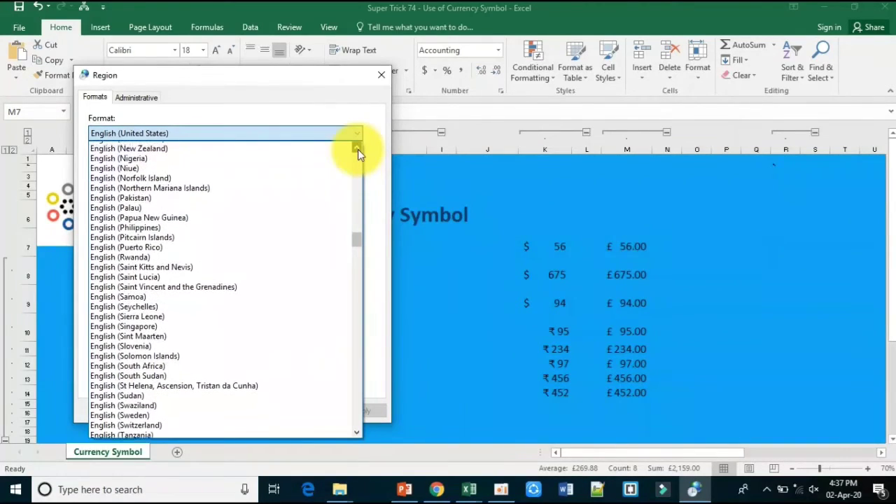
click(358, 149)
click(357, 149)
click(358, 149)
click(358, 149)
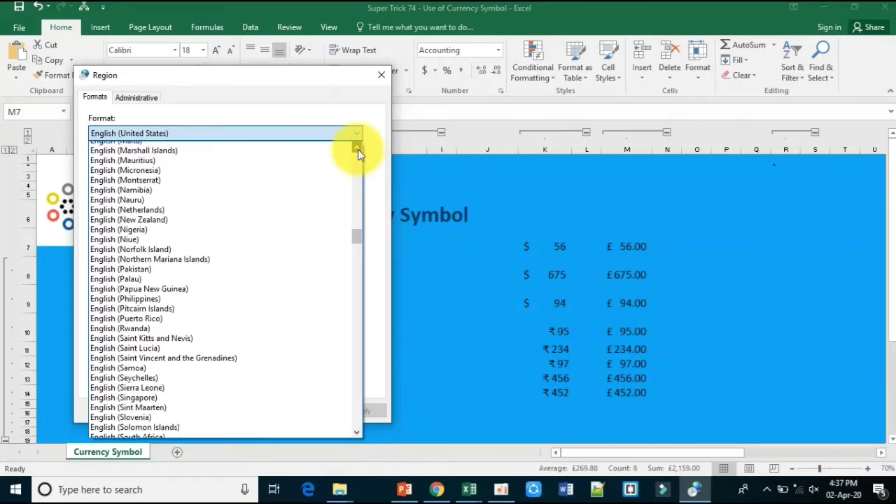
click(357, 150)
click(358, 149)
click(358, 149)
click(357, 149)
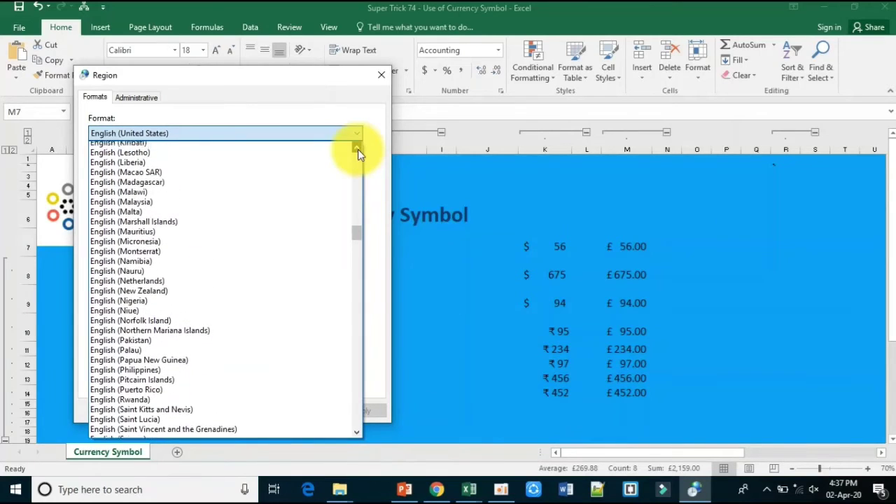
click(358, 149)
click(358, 149)
click(358, 149)
click(358, 150)
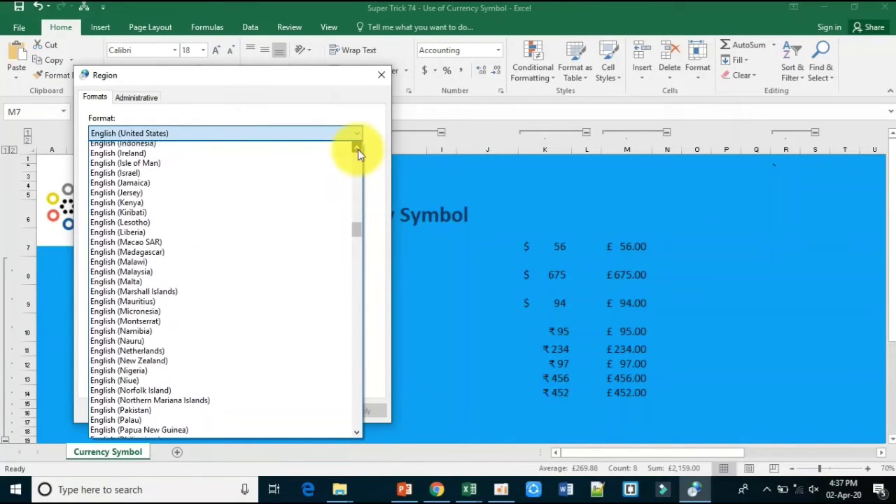
click(358, 149)
click(358, 149)
click(358, 149)
click(358, 149)
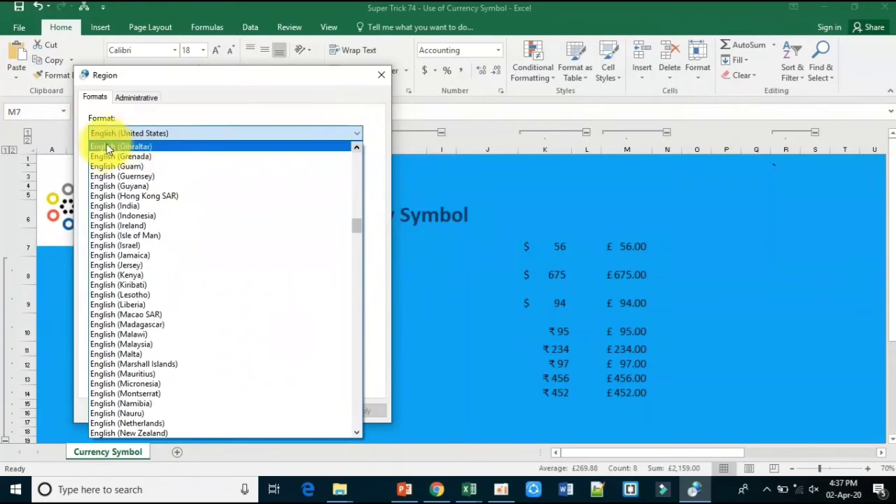
- Set the region format to English (India) and confirm ₹ is its currency symbol
click(97, 206)
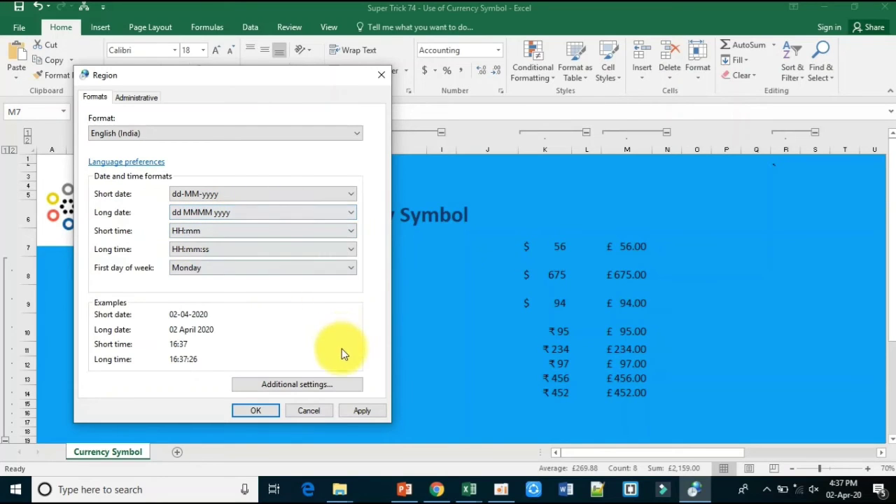
click(327, 385)
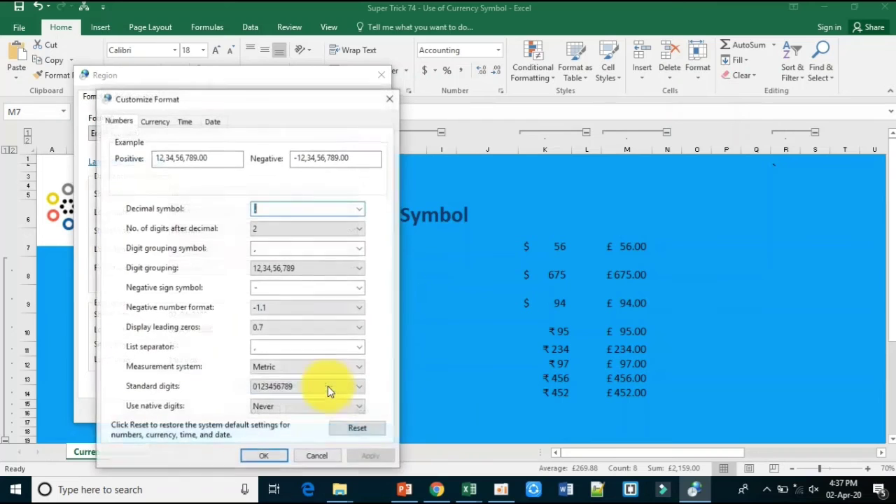
click(151, 121)
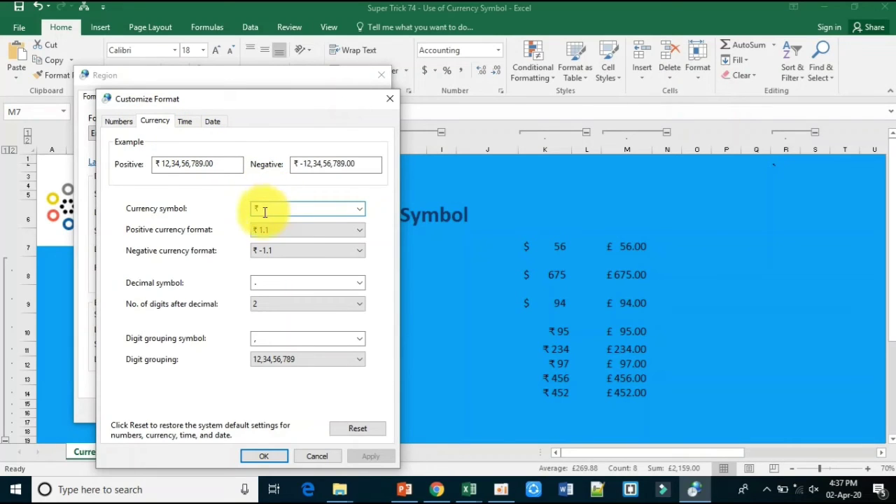
click(266, 456)
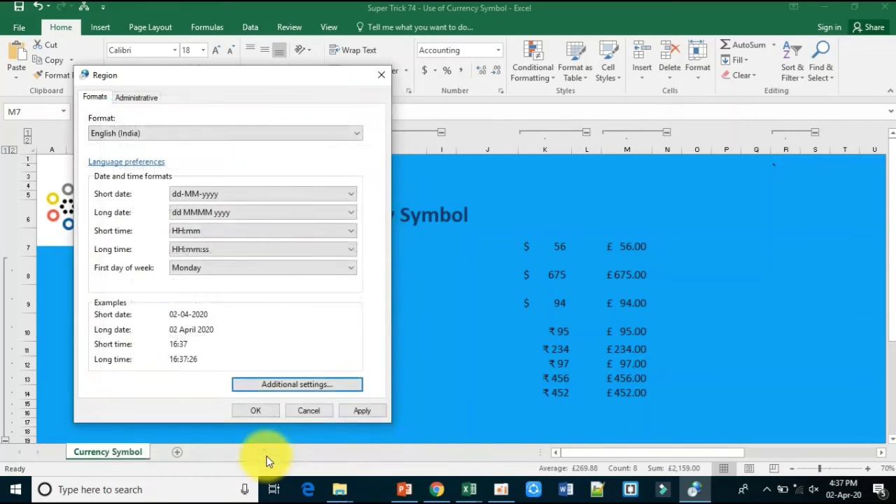
- Apply the region change, then give M7:M14 the ₹ English (India) Accounting format
click(265, 414)
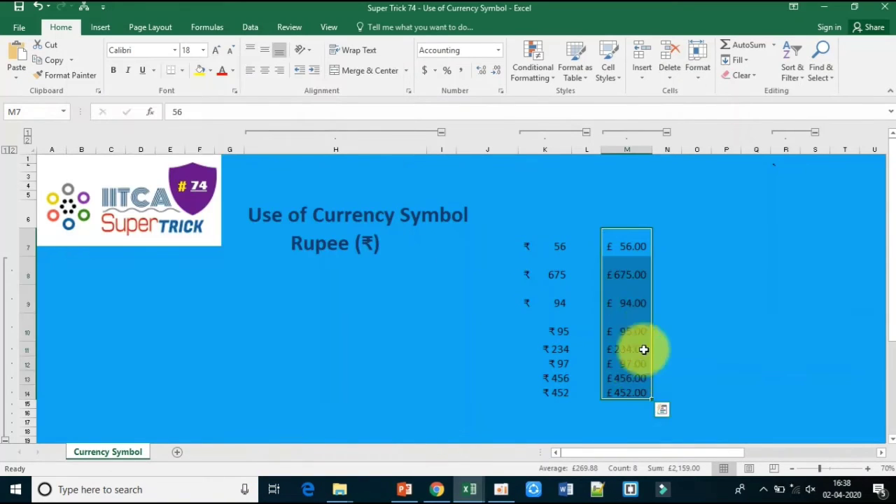
click(433, 70)
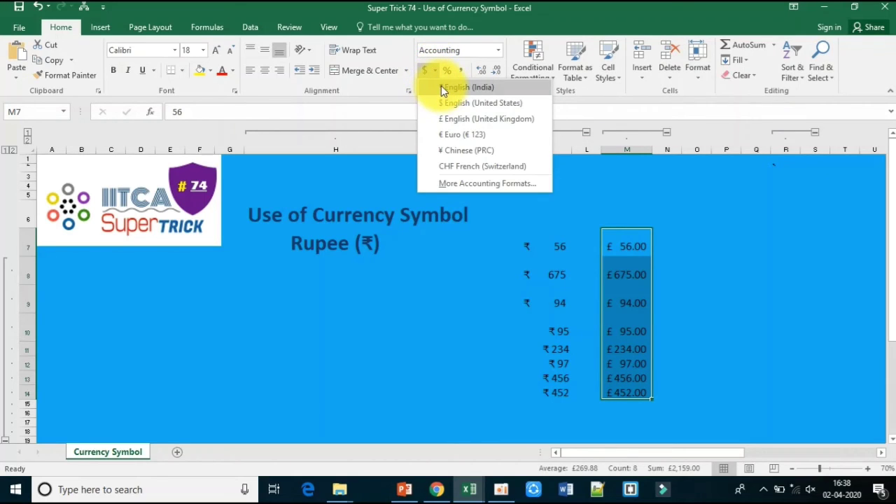
click(442, 87)
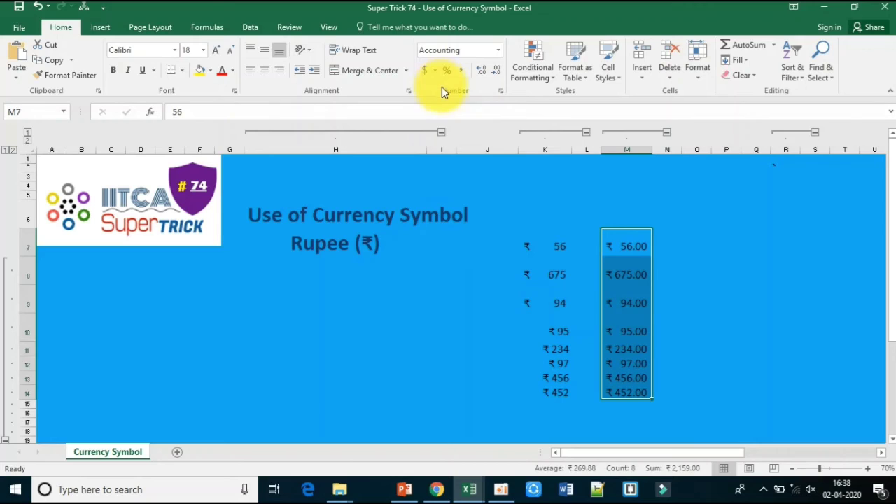
click(678, 250)
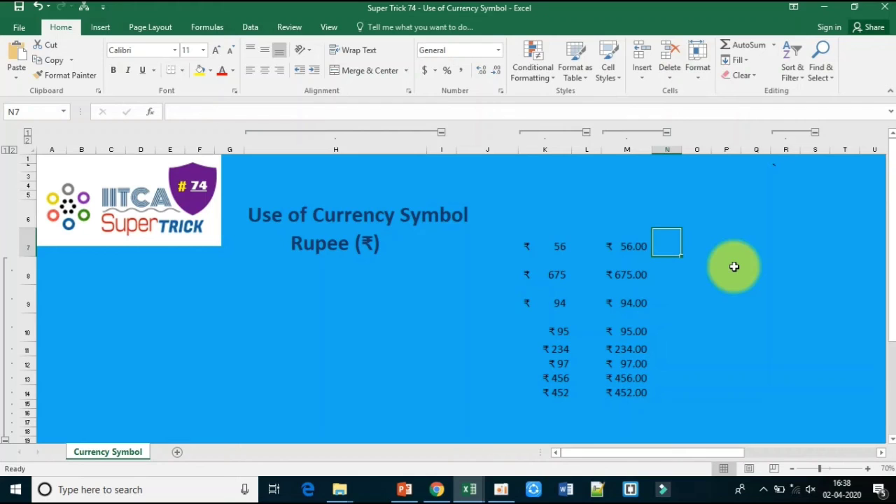
key(ctrl+1)
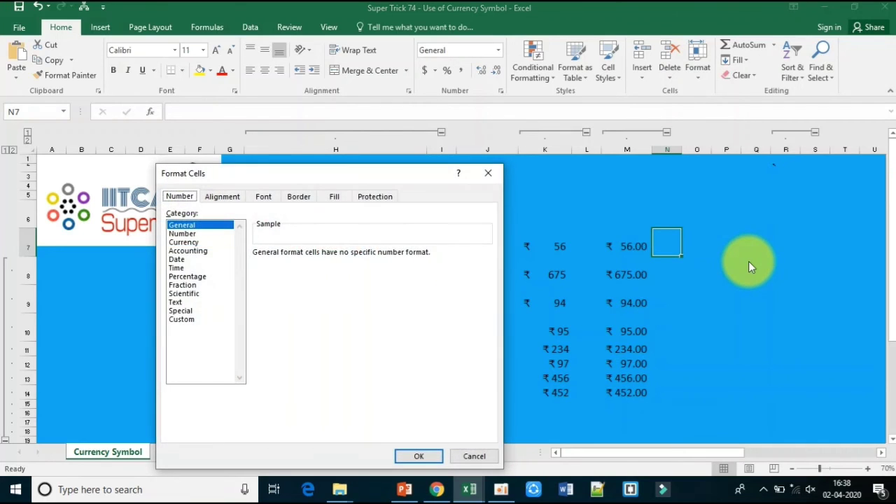
click(207, 242)
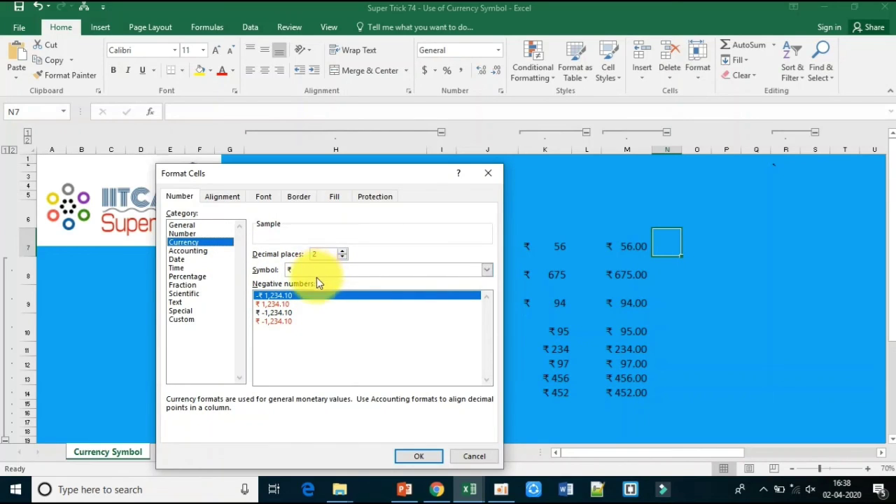
click(474, 457)
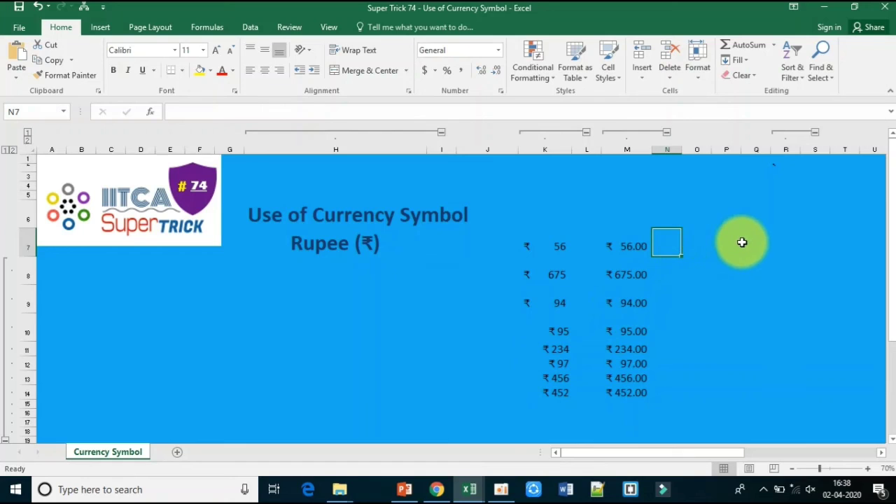
click(742, 241)
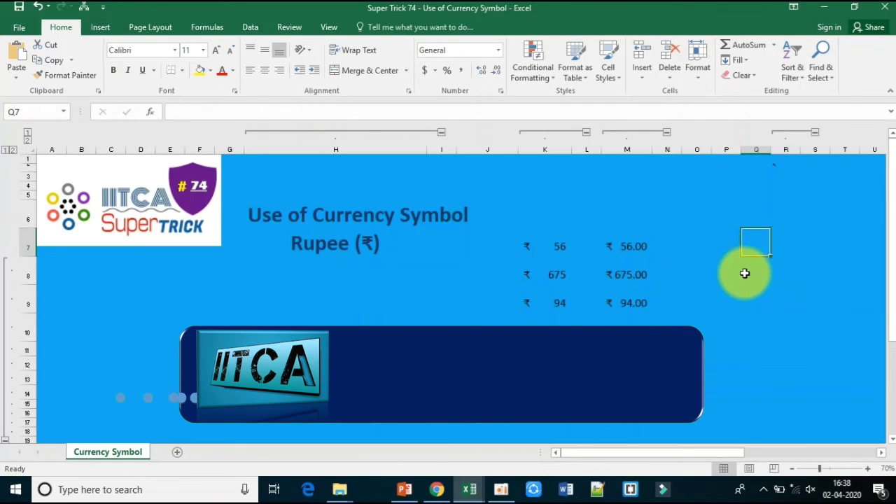